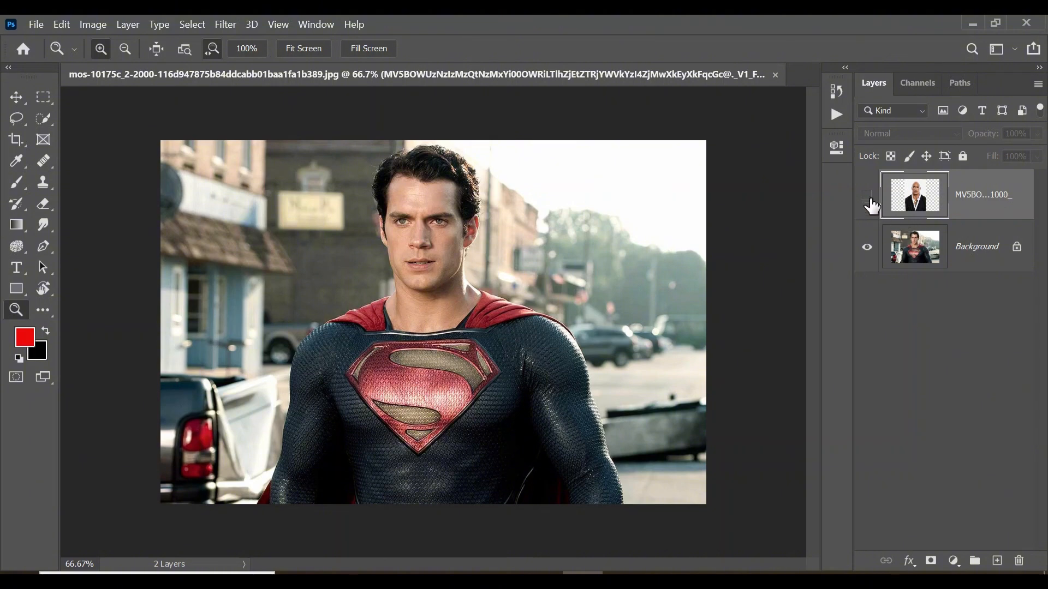
# Step: Check the portrait layer against the Superman photo, leave it hidden, and duplicate the Background layer twice
pyautogui.click(868, 198)
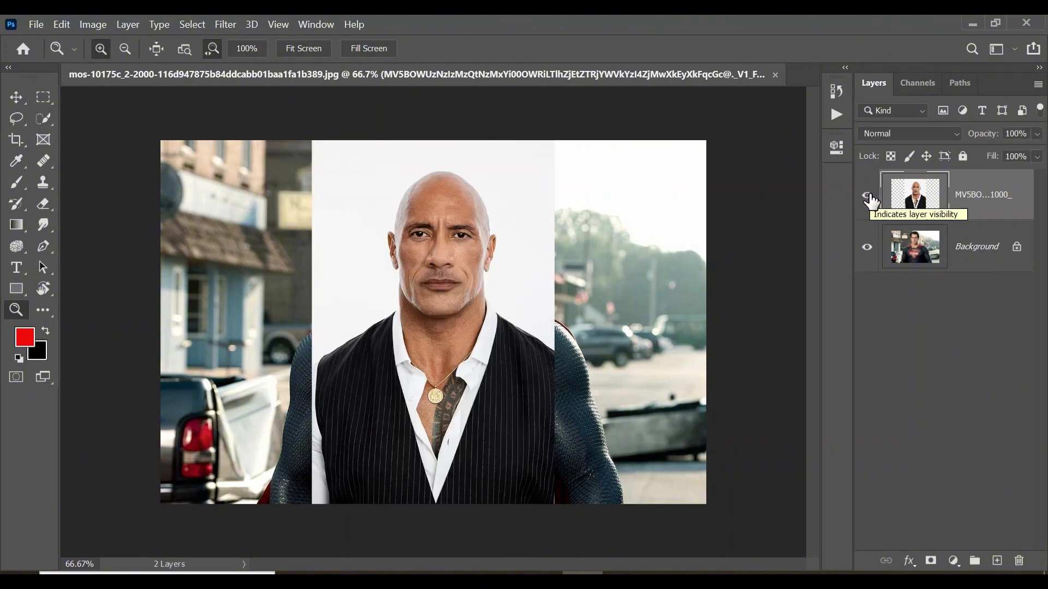
pyautogui.click(867, 195)
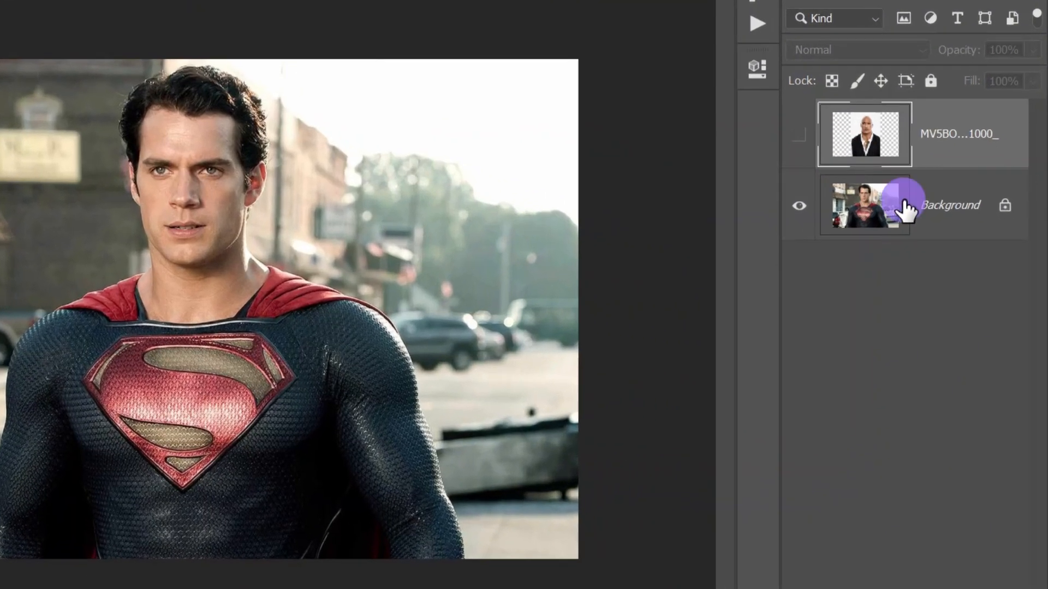
pyautogui.click(903, 208)
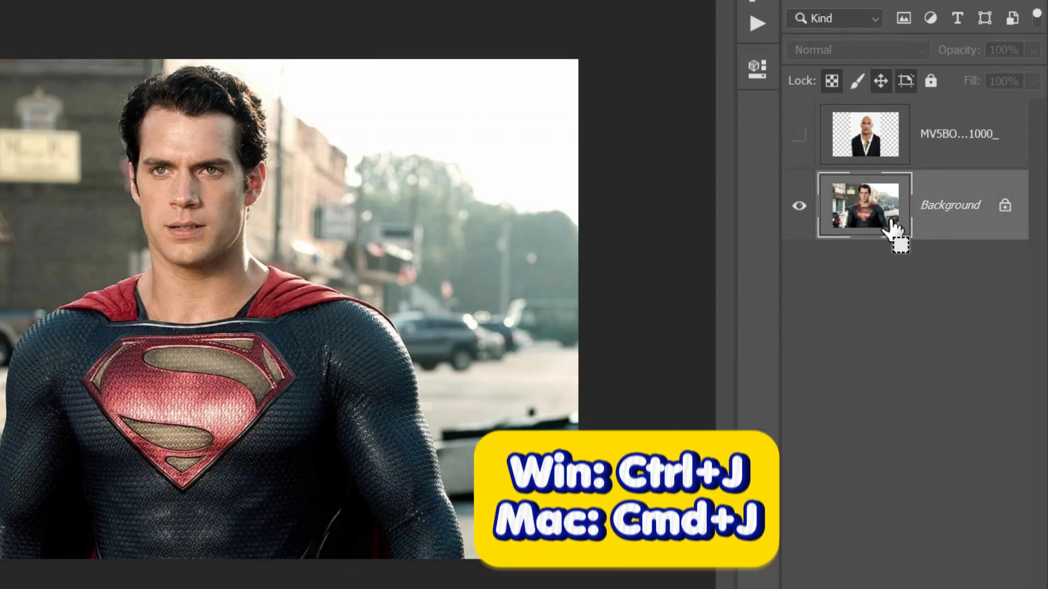
pyautogui.hotkey('ctrl', 'j')
pyautogui.hotkey('ctrl', 'j')
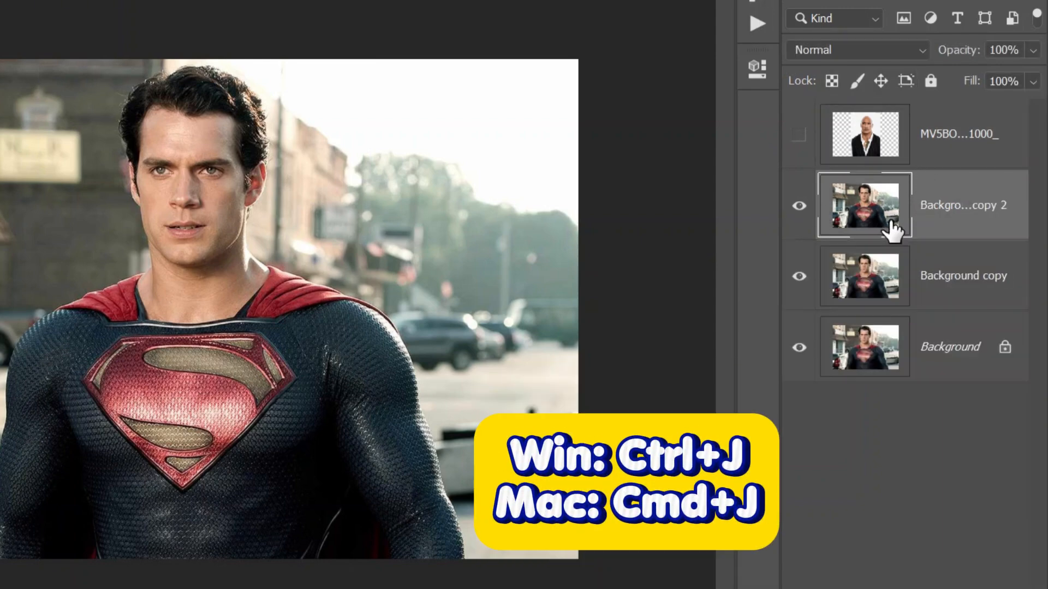
# Step: Show the portrait layer and make a freehand Lasso selection around the bald man's face, from forehead to chin
pyautogui.click(797, 134)
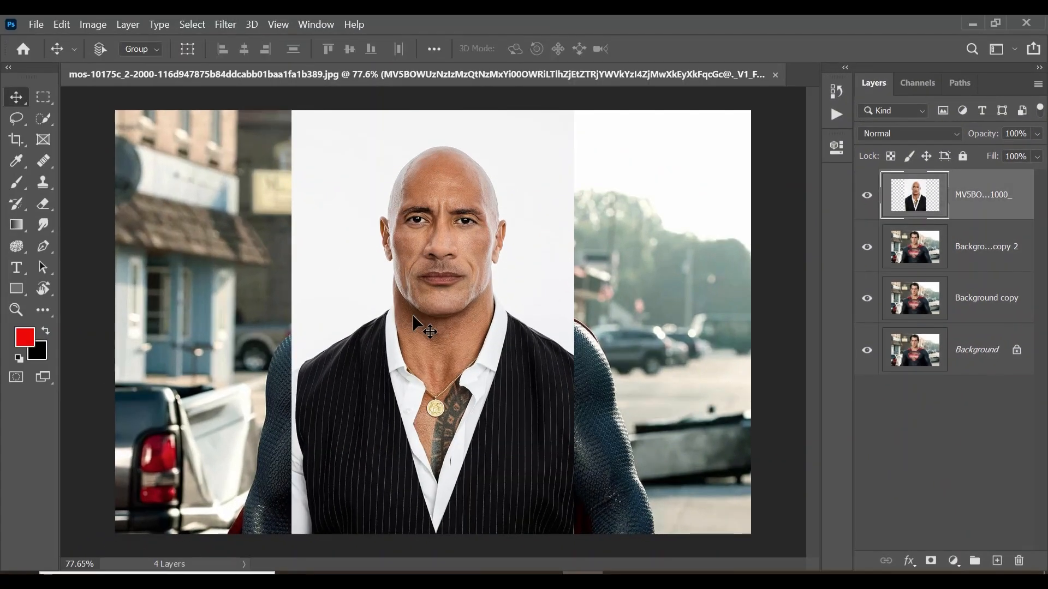
pyautogui.press('z')
pyautogui.moveTo(440, 237)
pyautogui.mouseDown()
pyautogui.moveTo(479, 278)
pyautogui.moveTo(512, 238)
pyautogui.moveTo(432, 253)
pyautogui.mouseUp()
pyautogui.scroll(2, 428, 255)
pyautogui.scroll(-1, 427, 255)
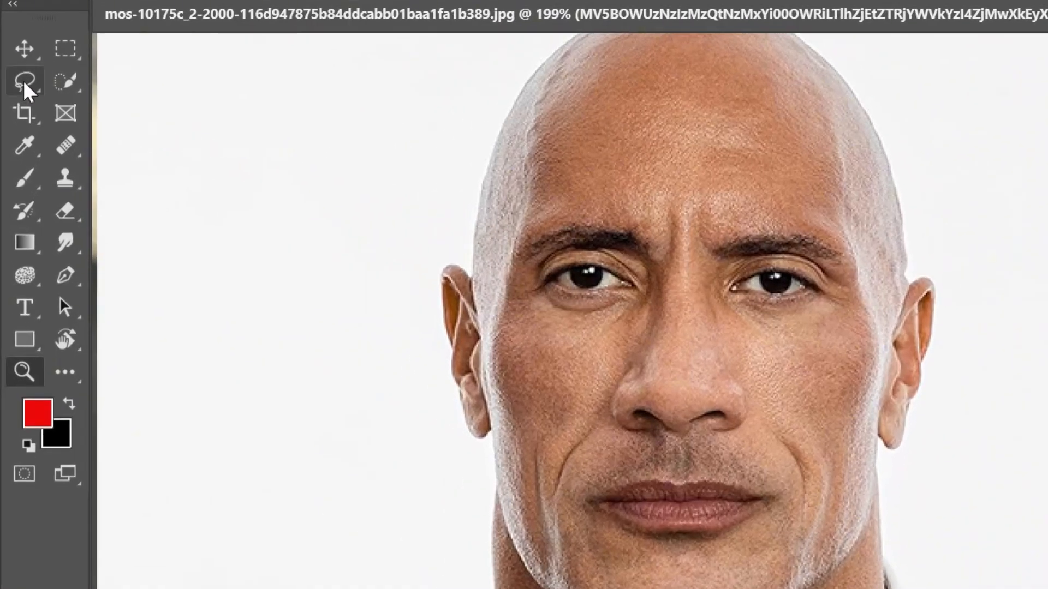
pyautogui.click(24, 83)
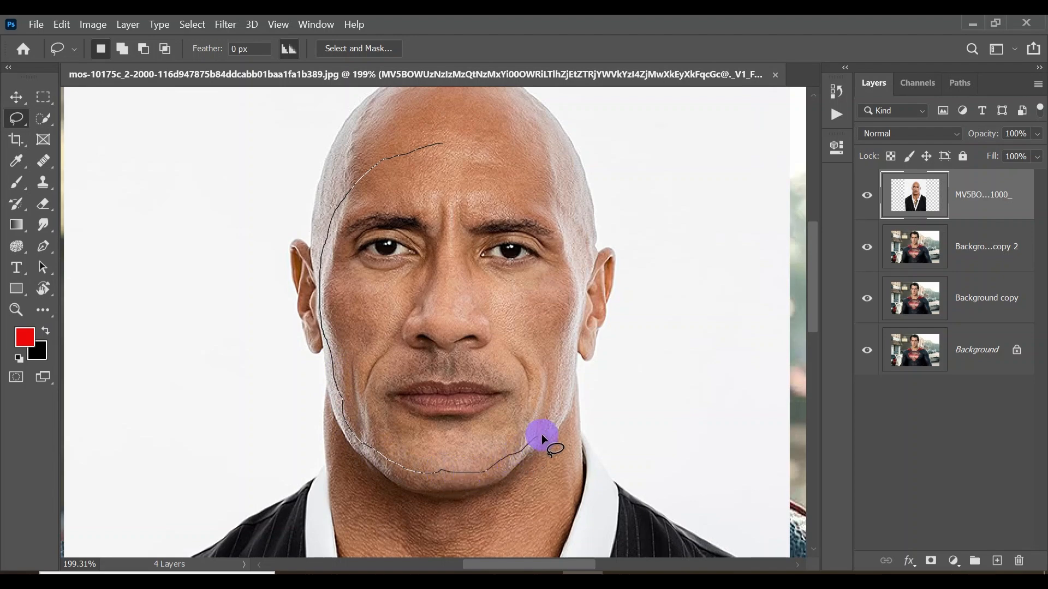
pyautogui.moveTo(469, 143); pyautogui.dragTo(447, 143)
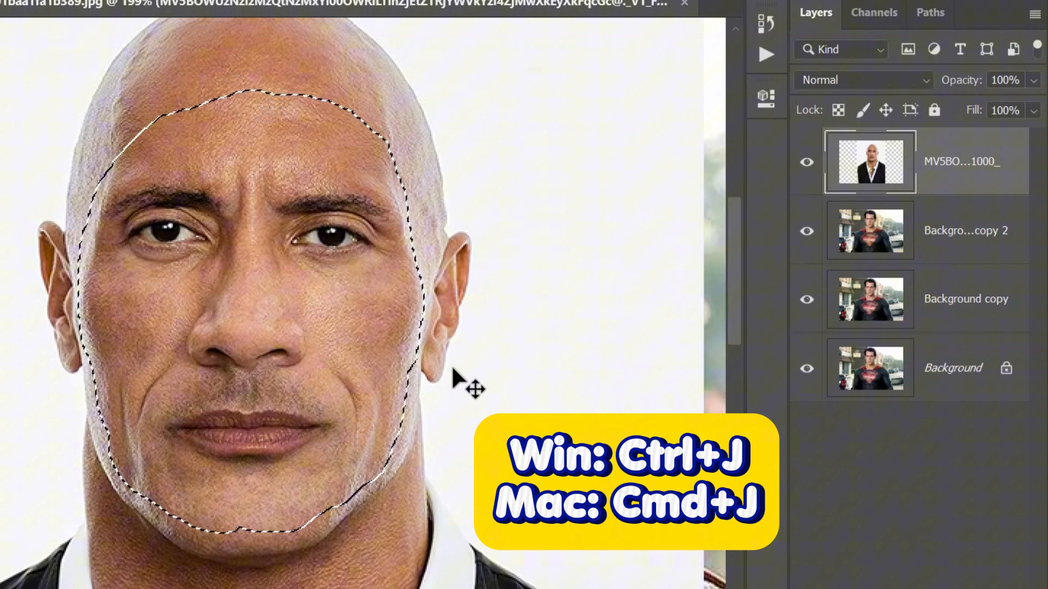
# Step: Copy the selected face to a new layer and hide the original portrait layer
pyautogui.hotkey('ctrl', 'j')
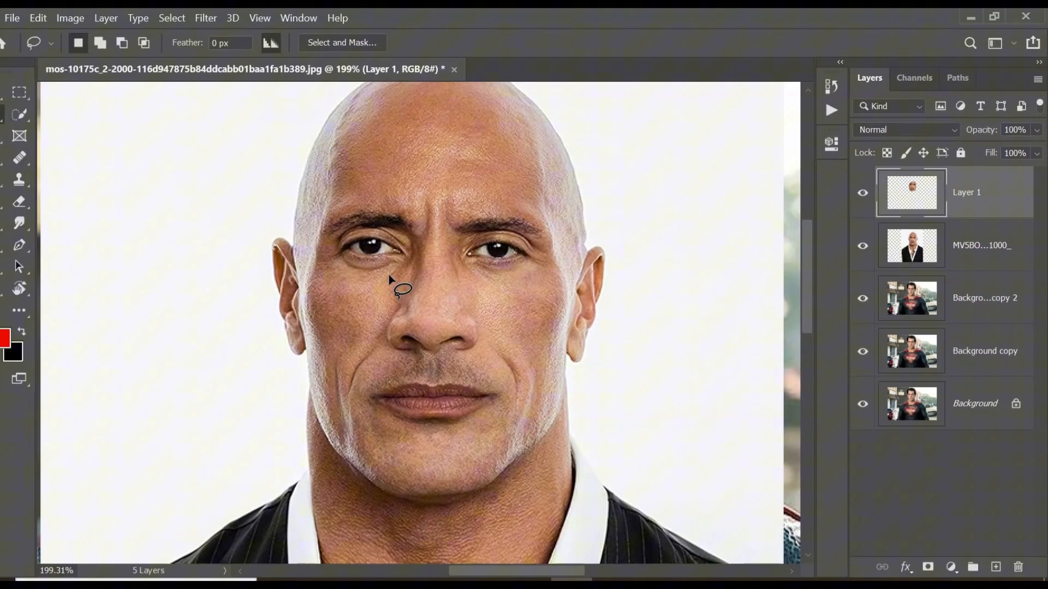
pyautogui.press('z')
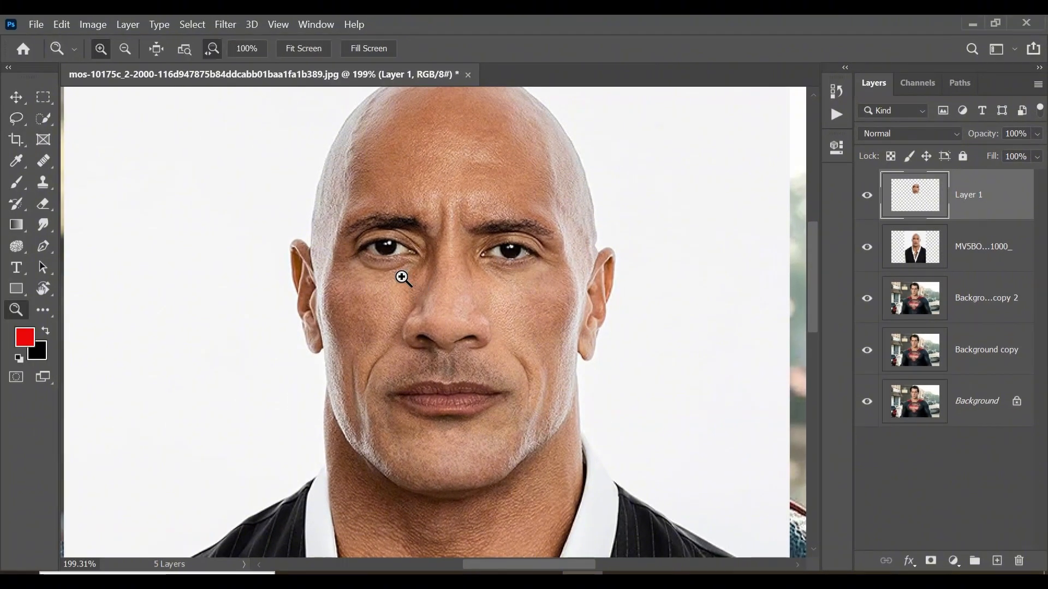
pyautogui.moveTo(188, 269); pyautogui.dragTo(90, 270)
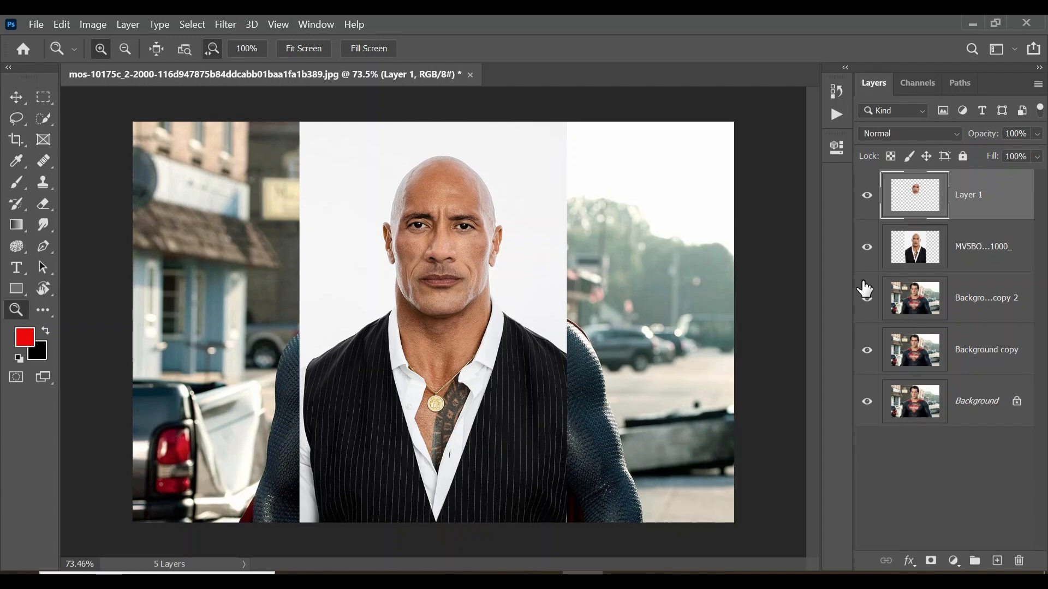
pyautogui.click(867, 250)
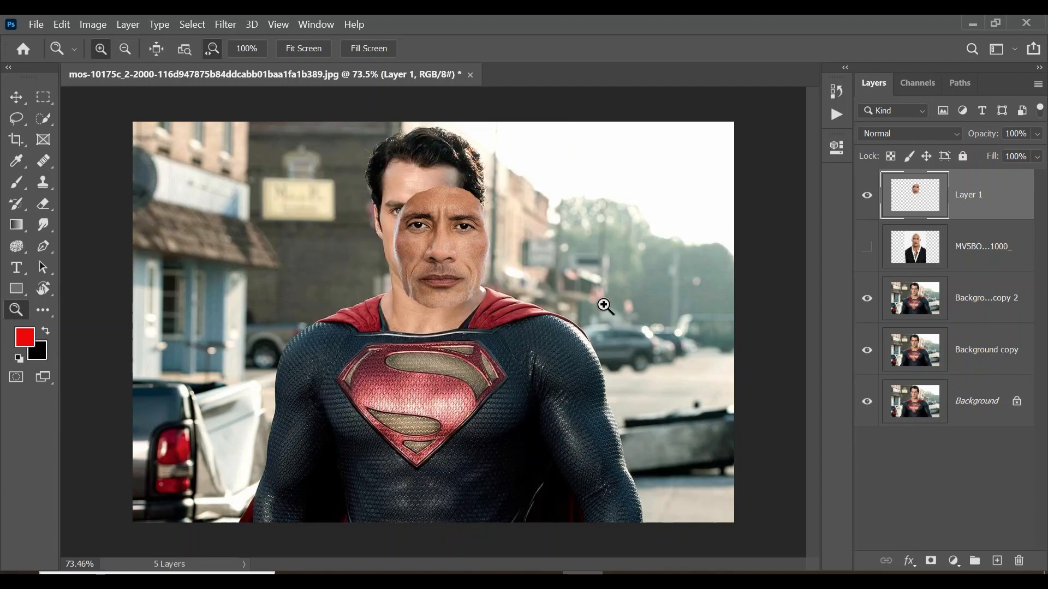
# Step: Free-transform the cut-out face, scaling it down to about 85% and placing it over Superman's face
pyautogui.hotkey('ctrl', 't')
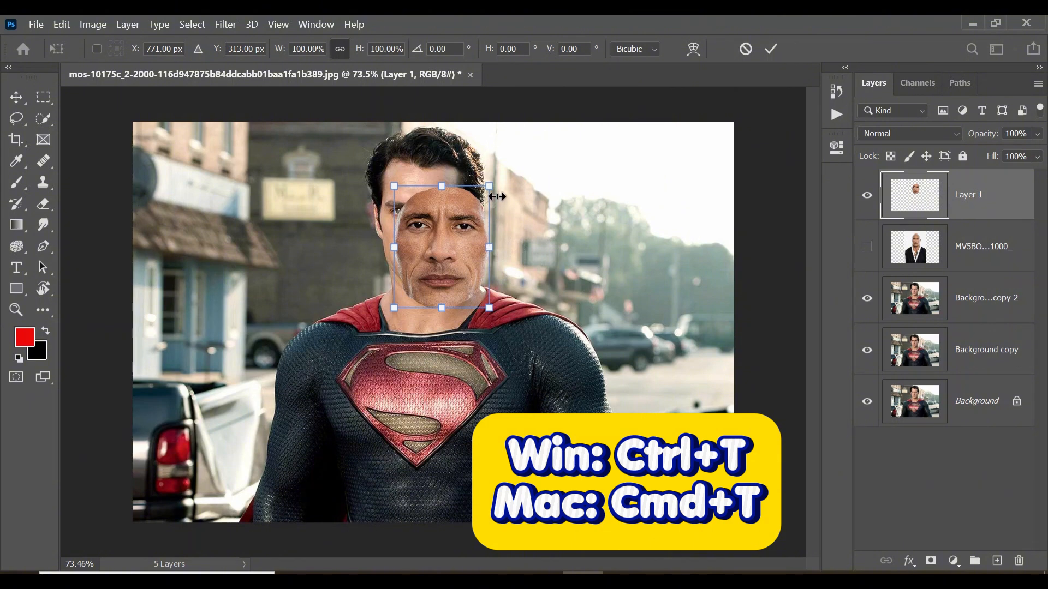
pyautogui.moveTo(487, 186); pyautogui.dragTo(467, 199)
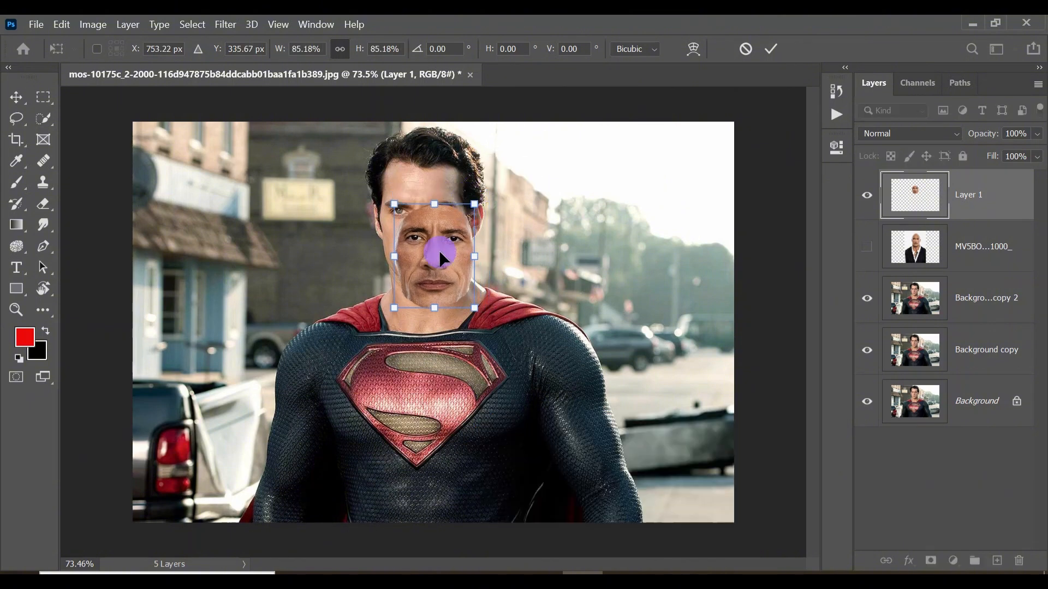
pyautogui.moveTo(439, 249); pyautogui.dragTo(437, 211)
pyautogui.moveTo(481, 283); pyautogui.dragTo(483, 283)
pyautogui.press('Return')
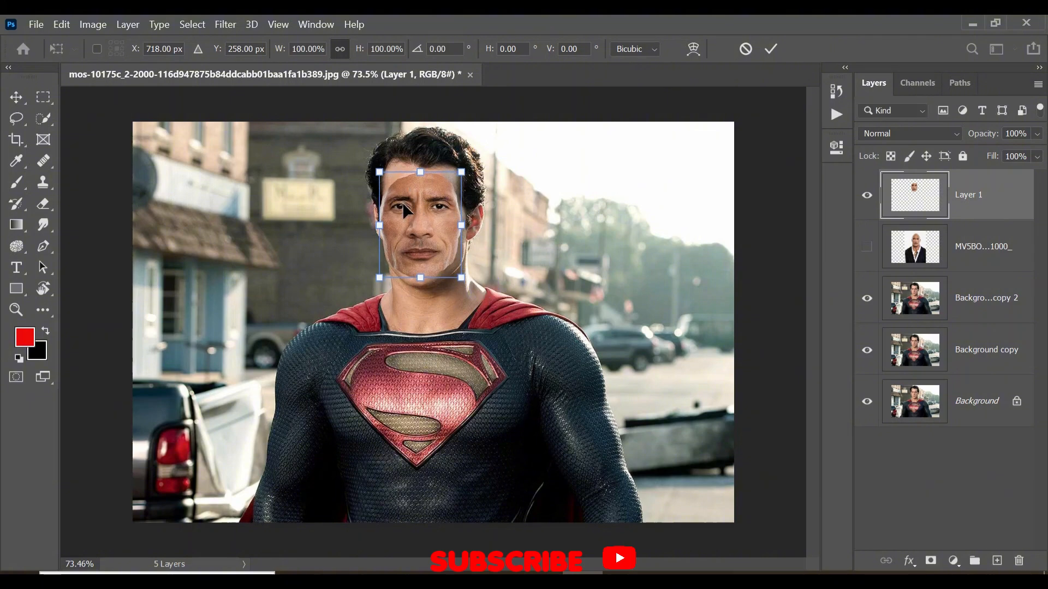
pyautogui.press('Return')
# Step: Load the outline of the cut-out face on Layer 1 as a selection
pyautogui.press('z')
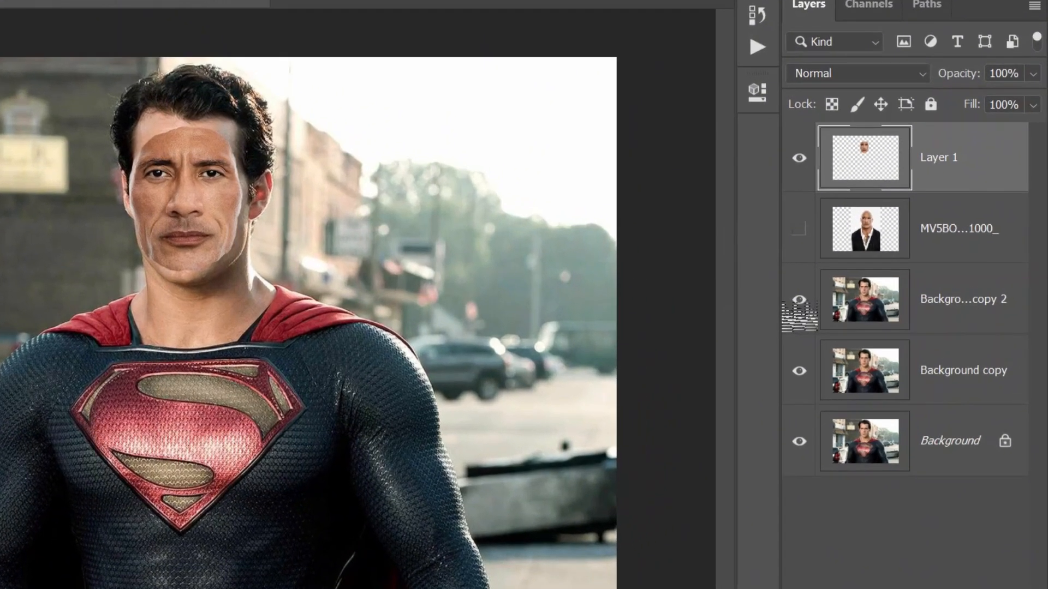
pyautogui.keyDown('ctrl'); pyautogui.click(871, 157); pyautogui.keyUp('ctrl')
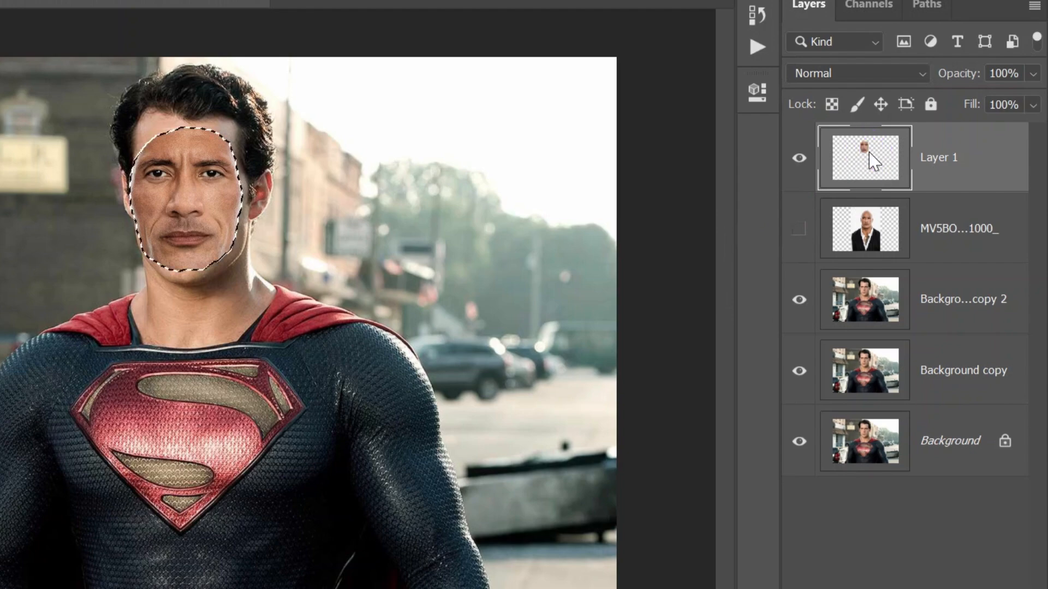
pyautogui.moveTo(869, 159); pyautogui.dragTo(895, 161)
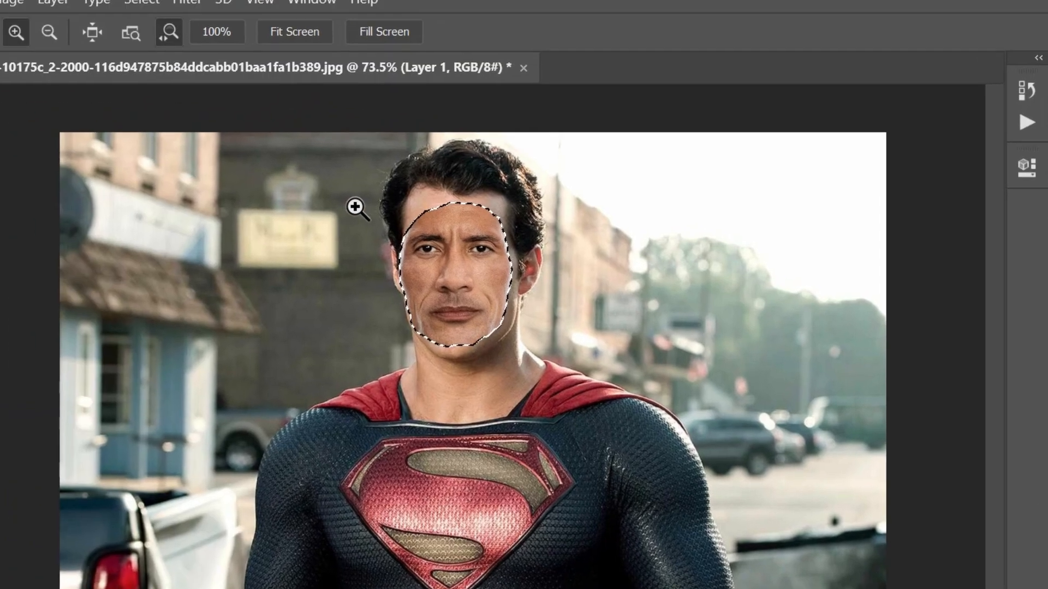
pyautogui.moveTo(96, 138); pyautogui.dragTo(134, 138)
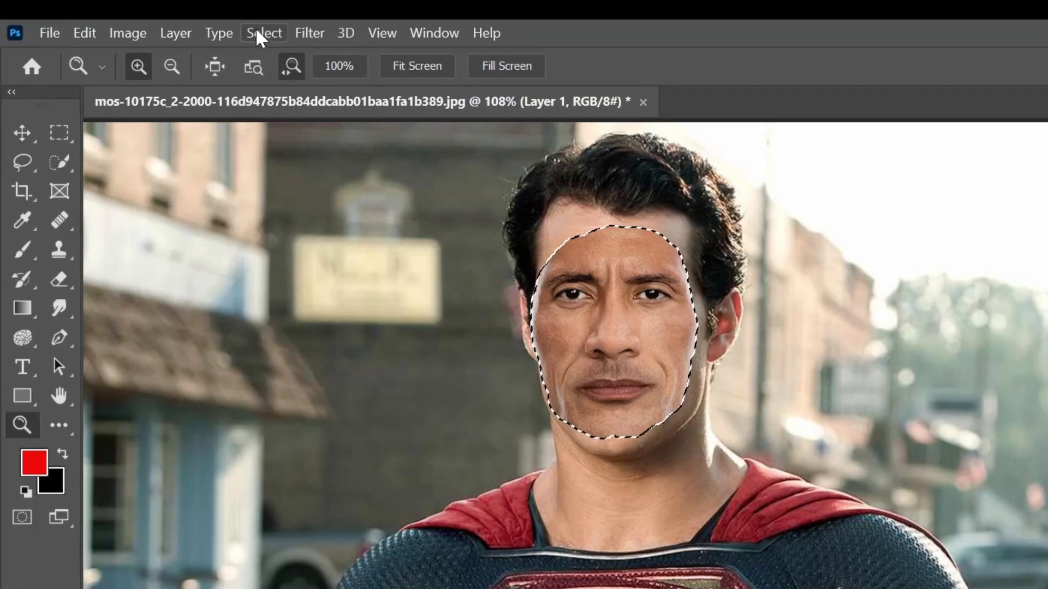
# Step: Contract the face selection by 12 pixels
pyautogui.click(260, 37)
pyautogui.moveTo(327, 333)
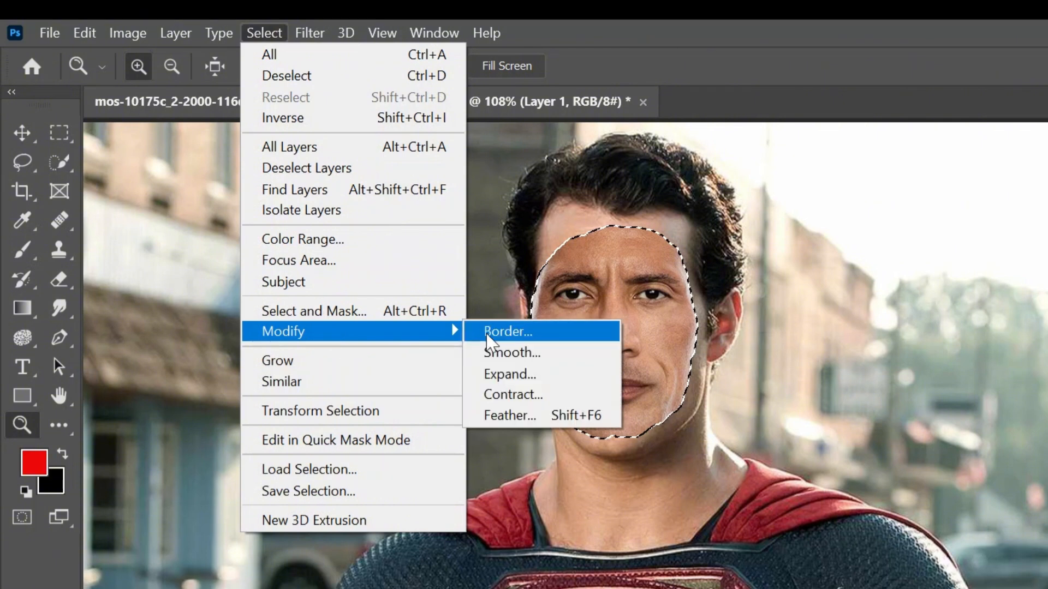
pyautogui.click(525, 395)
pyautogui.click(692, 262)
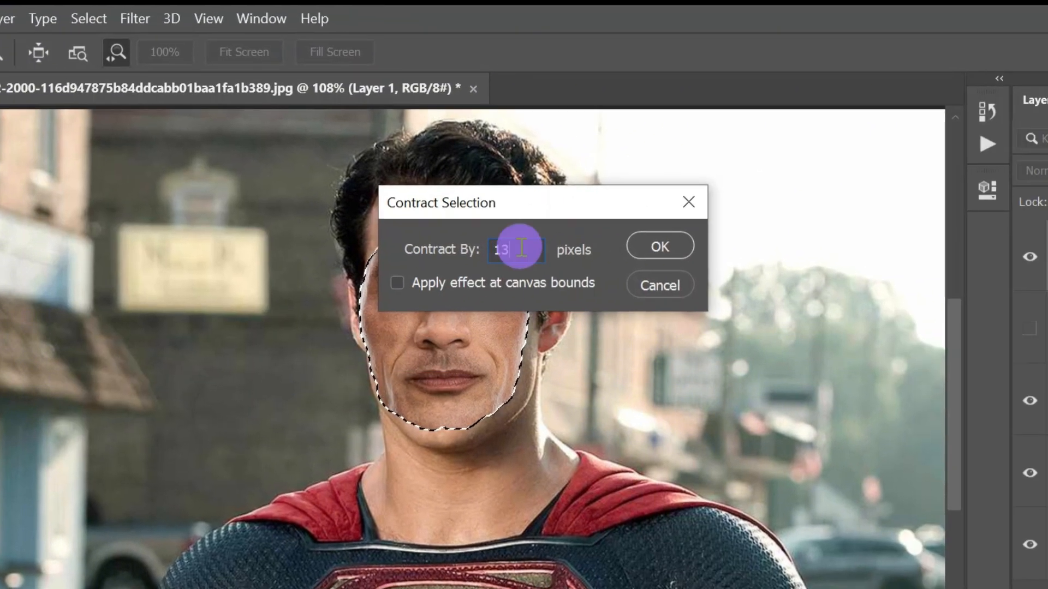
pyautogui.press('BackSpace')
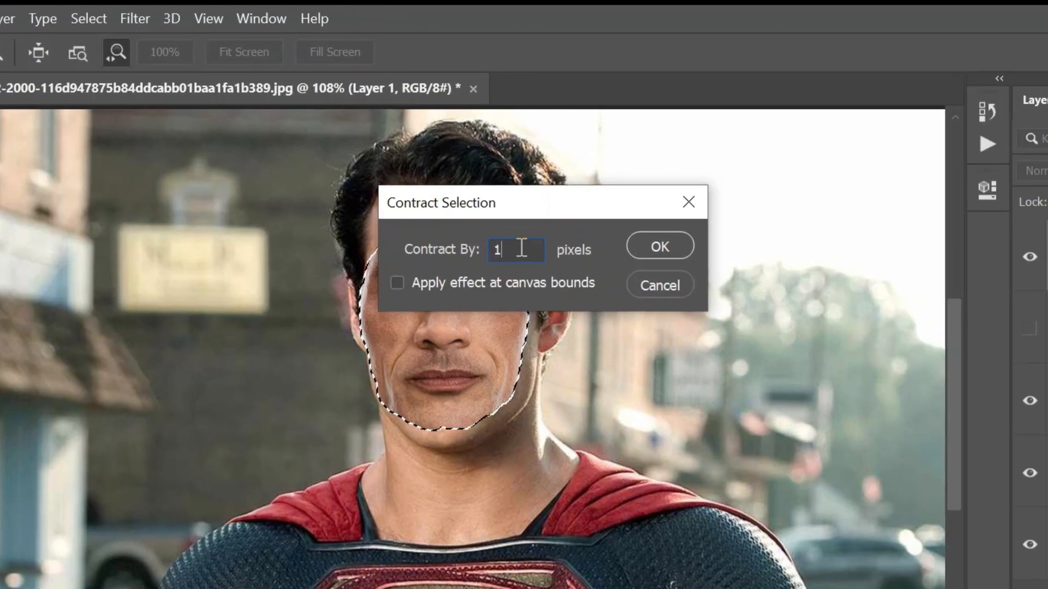
pyautogui.write('2')
pyautogui.click(654, 242)
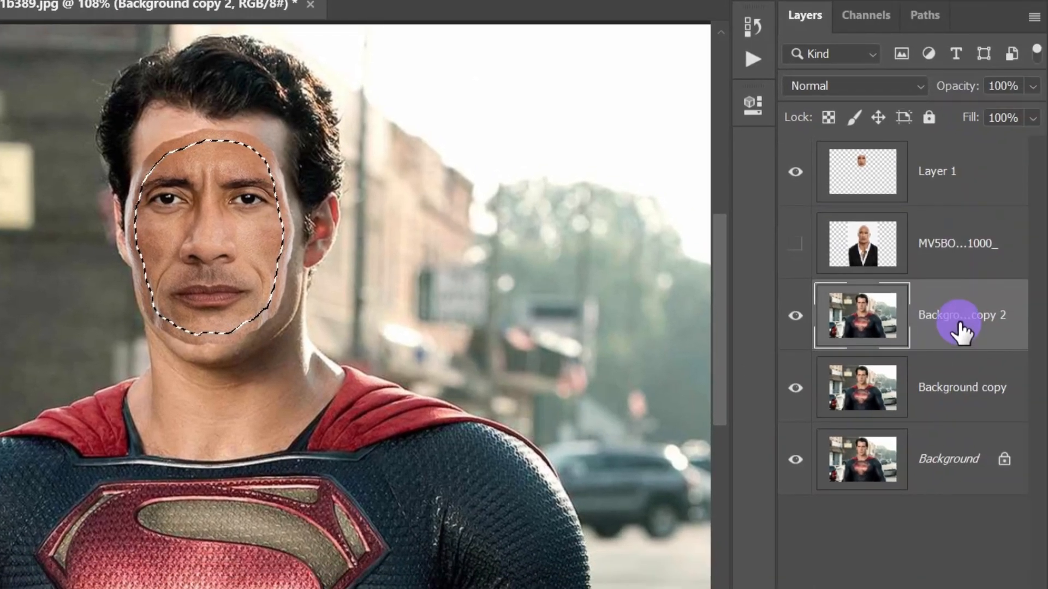
# Step: Move the Background copy 2 layer directly below Layer 1 and delete the selected face area from it
pyautogui.moveTo(959, 329); pyautogui.dragTo(926, 215)
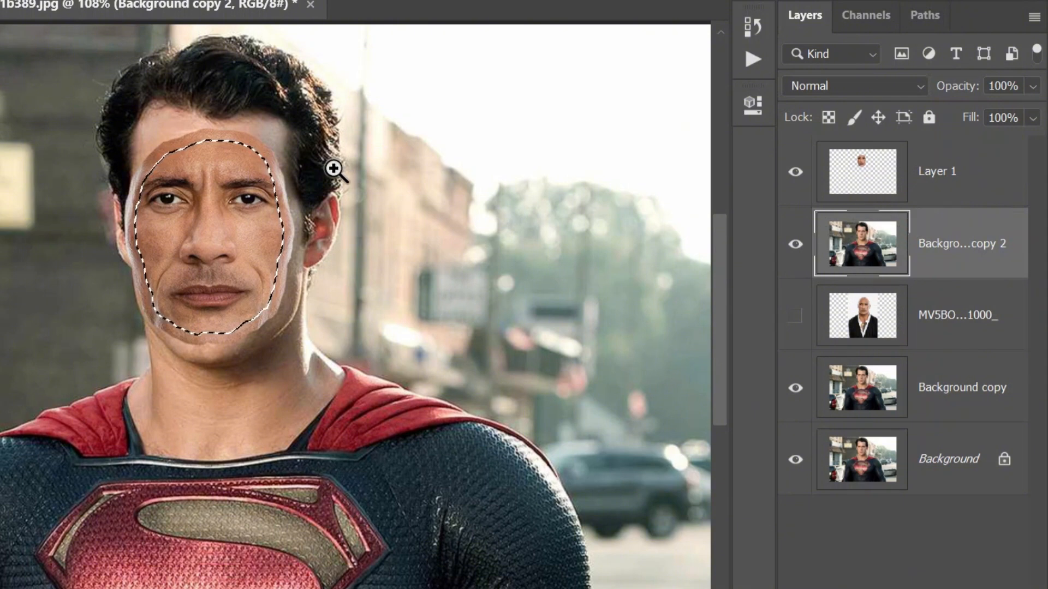
pyautogui.click(974, 243)
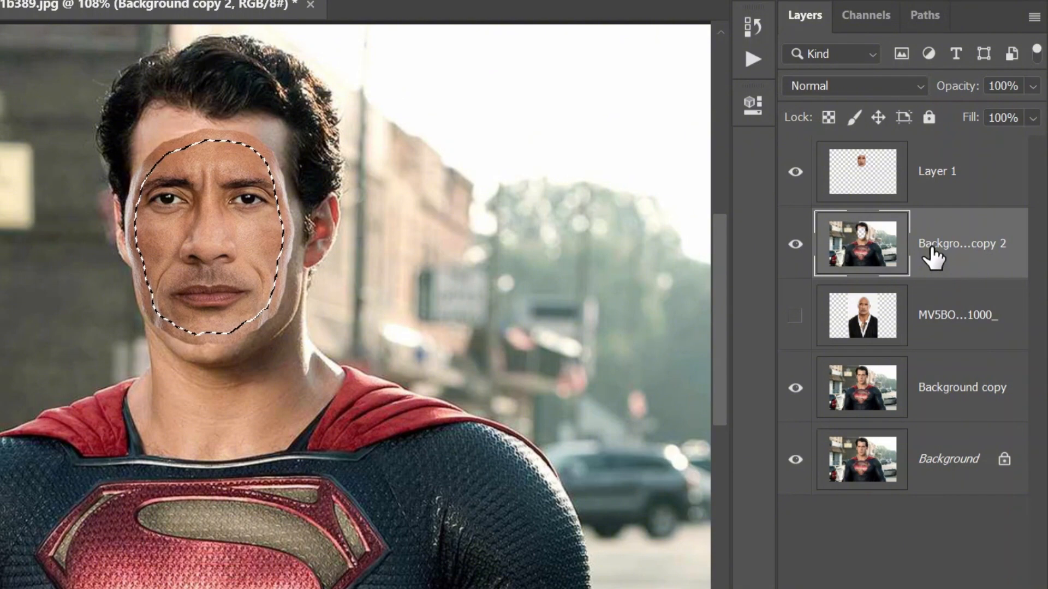
# Step: Auto-blend Layer 1 and Background copy 2 as Panorama with Seamless Tones and Colors and Content Aware Fill Transparent Areas, and clear the selection
pyautogui.click(959, 170)
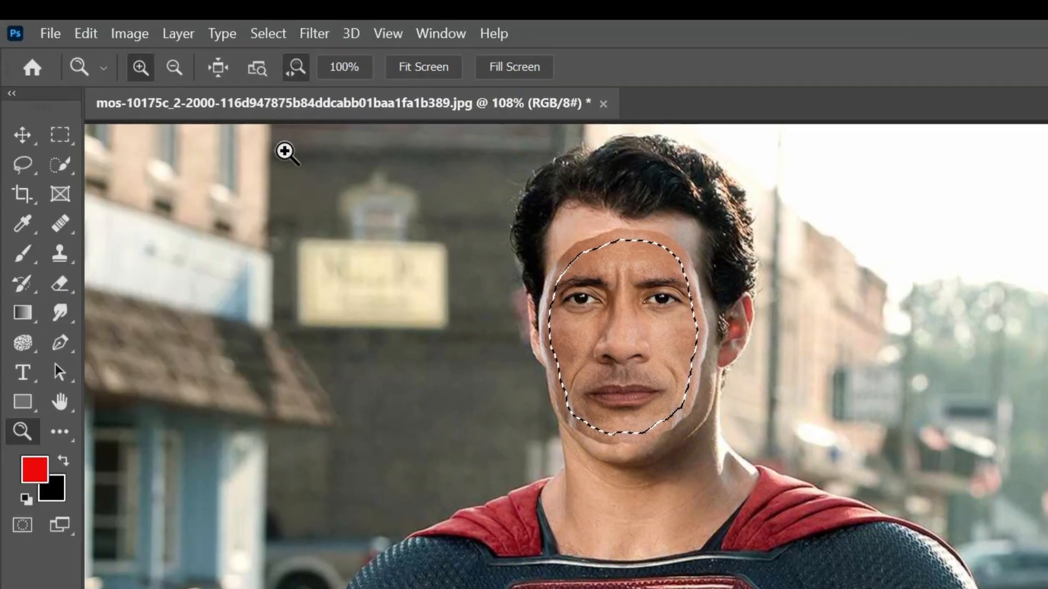
pyautogui.click(85, 32)
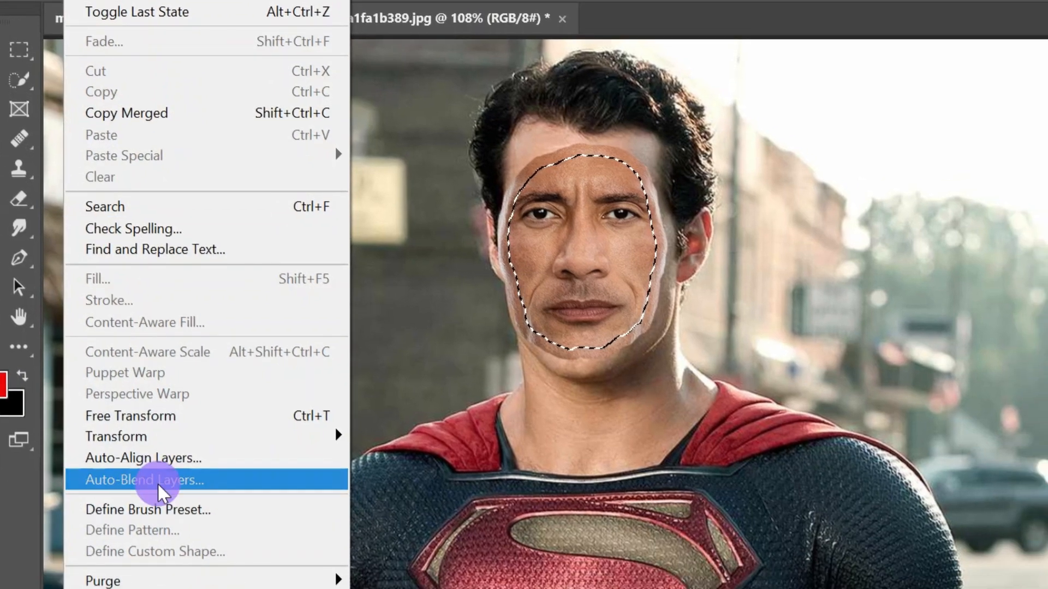
pyautogui.click(195, 566)
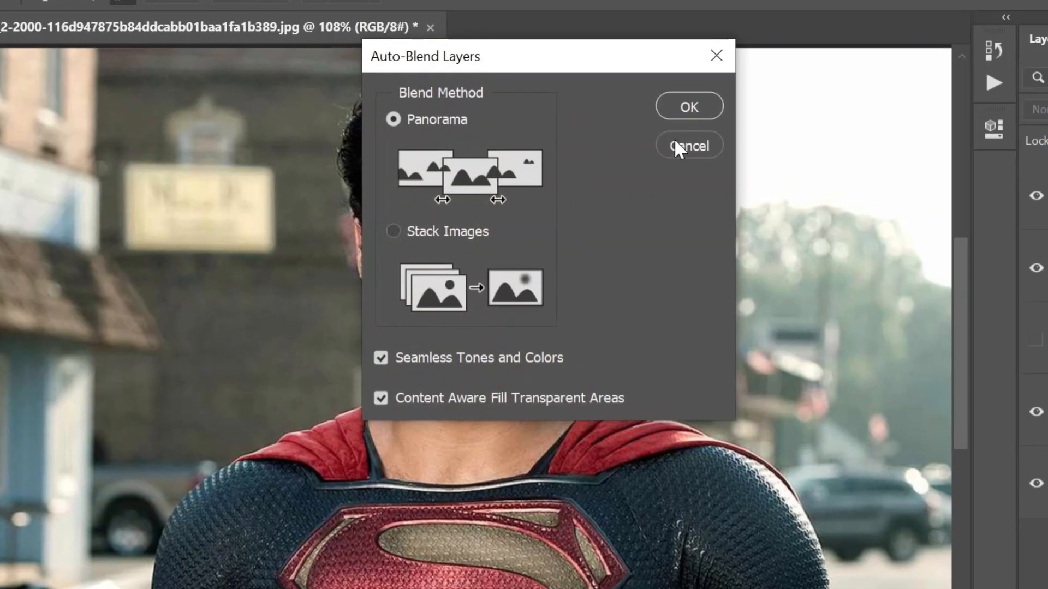
pyautogui.click(699, 98)
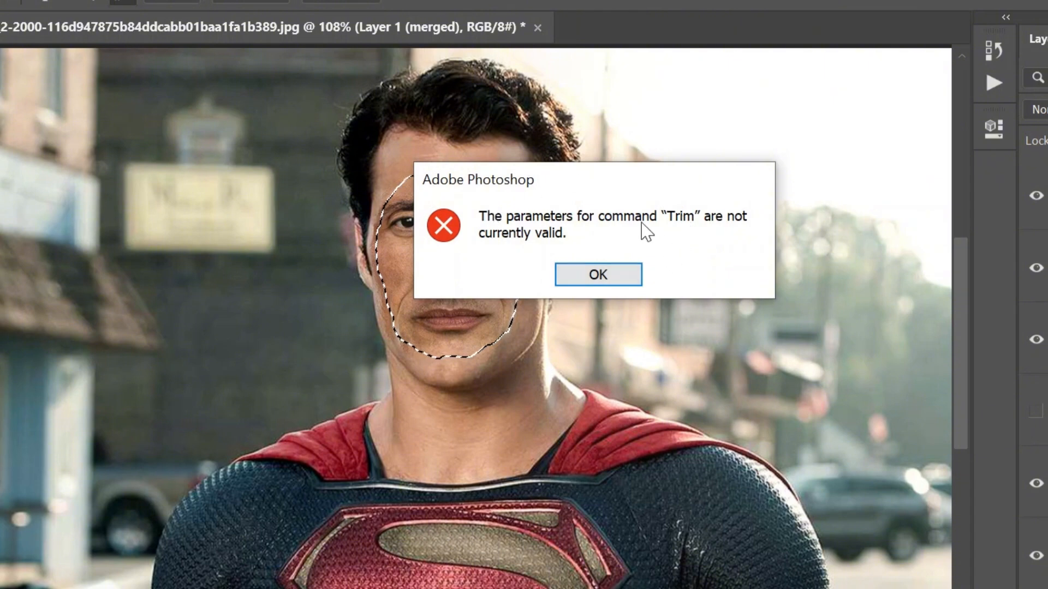
pyautogui.click(597, 276)
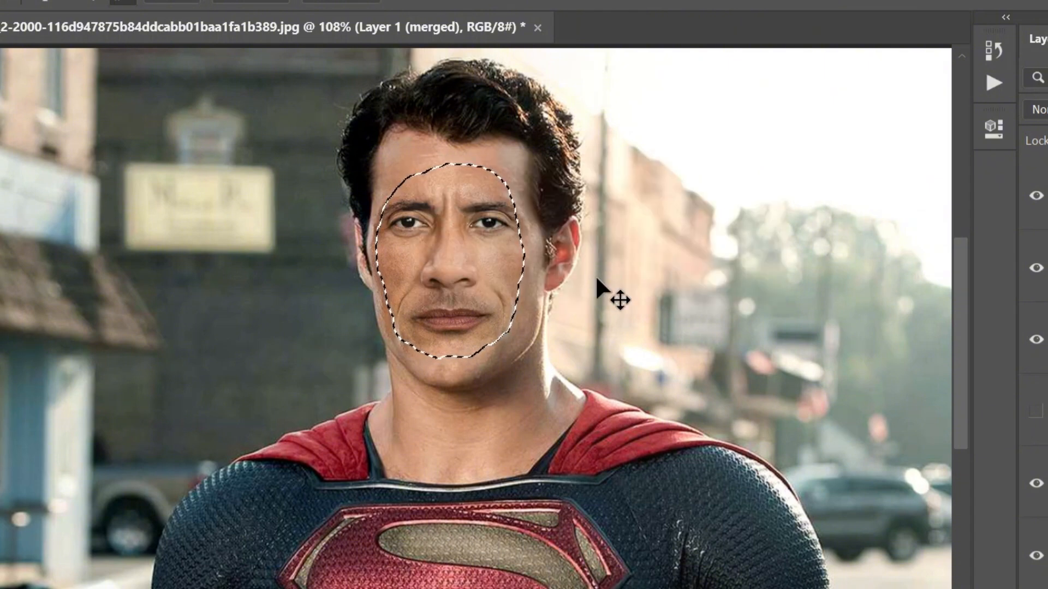
pyautogui.hotkey('ctrl', 'd')
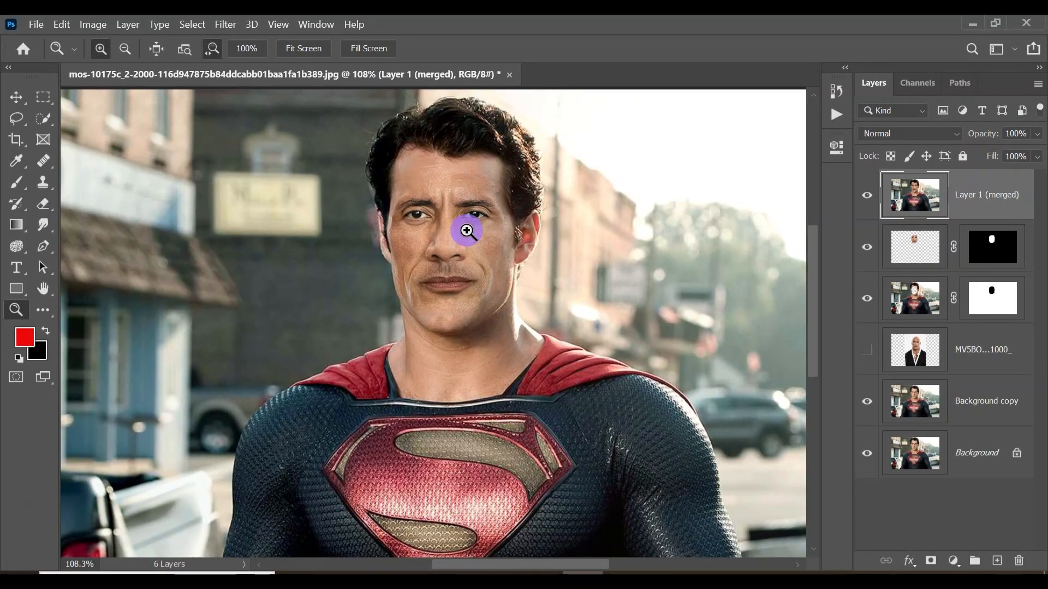
# Step: Group the merged layer together with the two masked layers beneath it
pyautogui.click(494, 241)
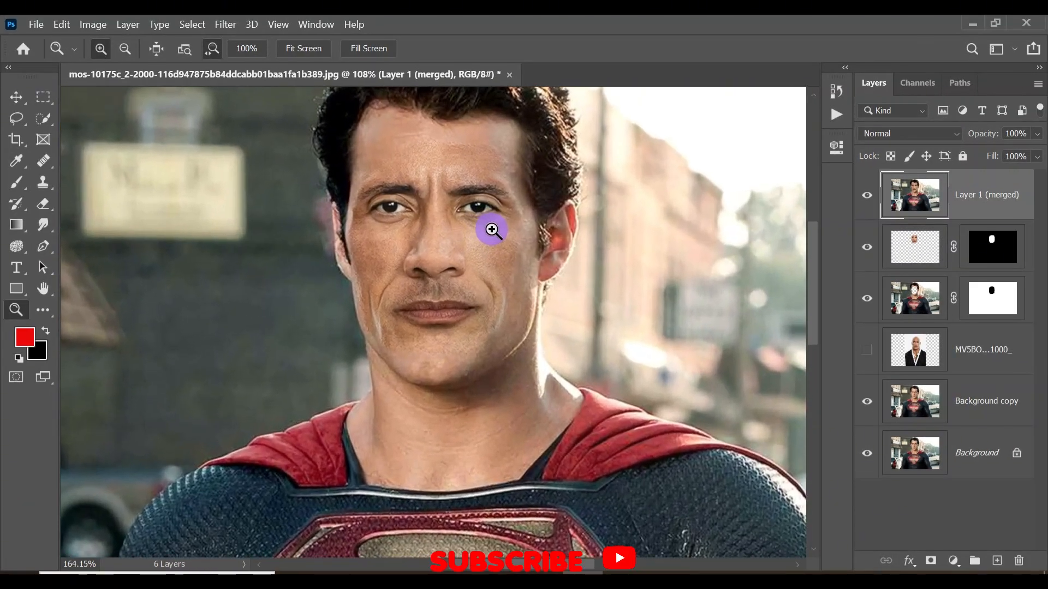
pyautogui.moveTo(491, 229); pyautogui.dragTo(434, 245)
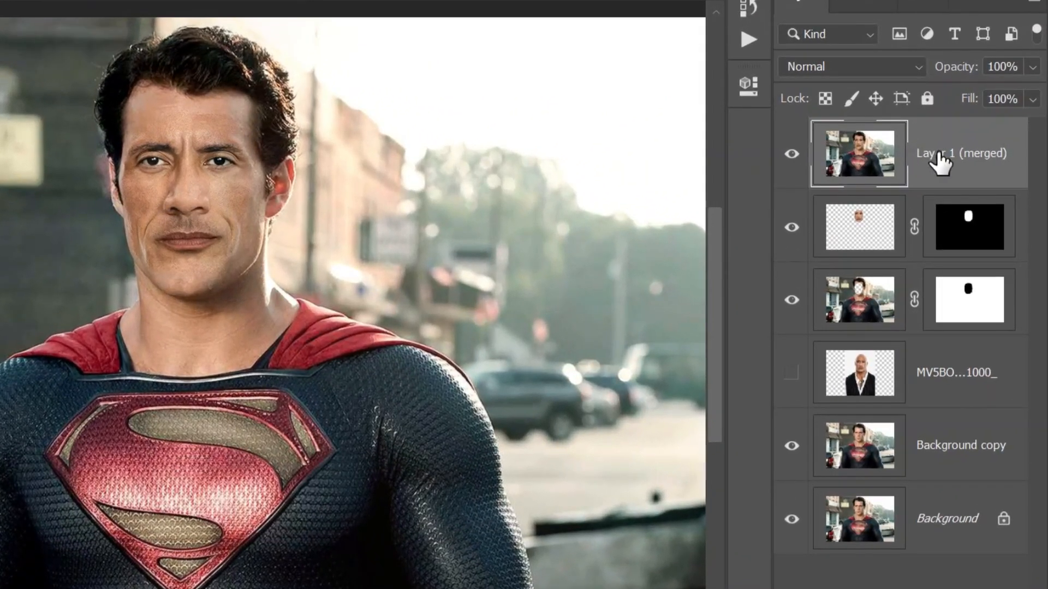
pyautogui.keyDown('shift'); pyautogui.click(922, 319); pyautogui.keyUp('shift')
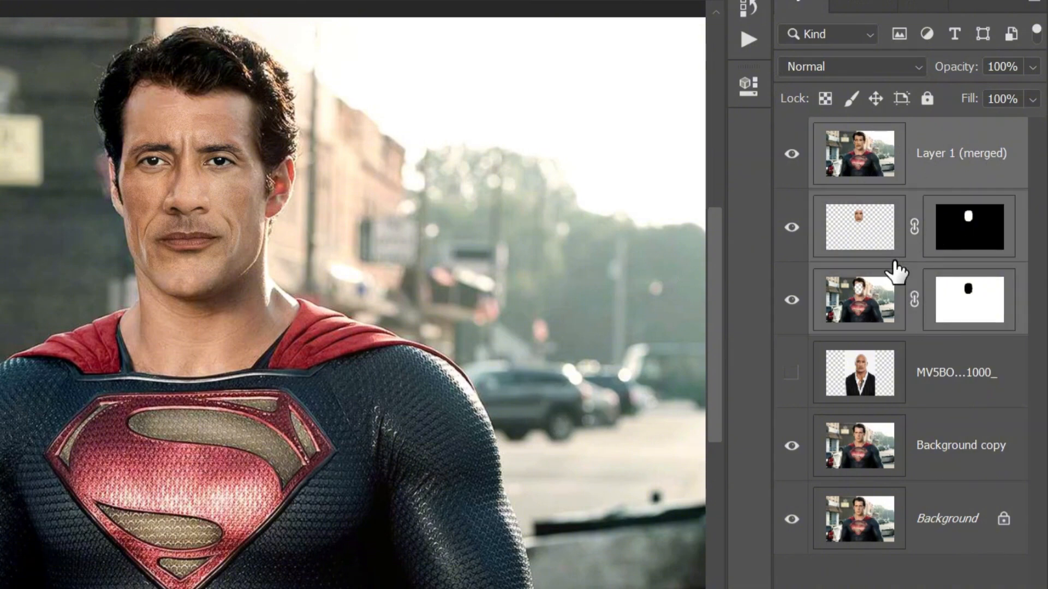
pyautogui.hotkey('ctrl', 'g')
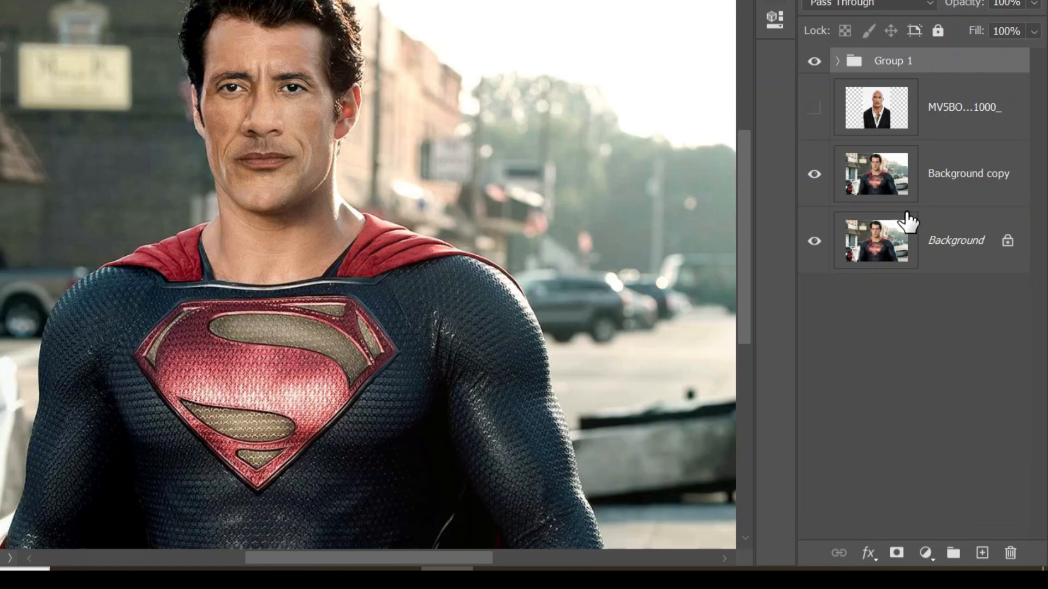
# Step: Add a layer mask to Group 1 and choose a soft round brush with black as the foreground color and 5% flow
pyautogui.click(895, 552)
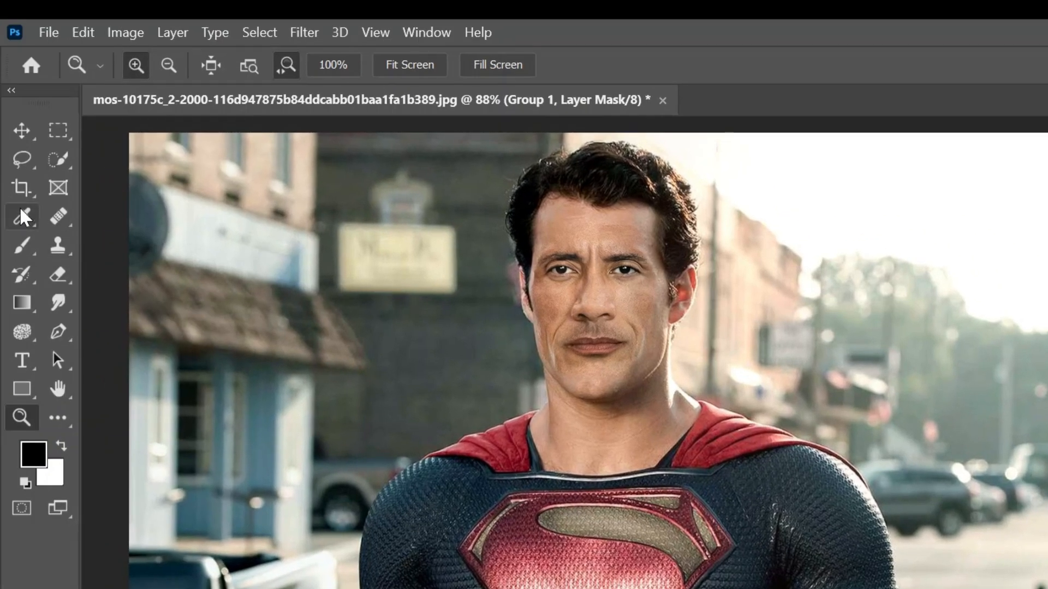
pyautogui.click(23, 246)
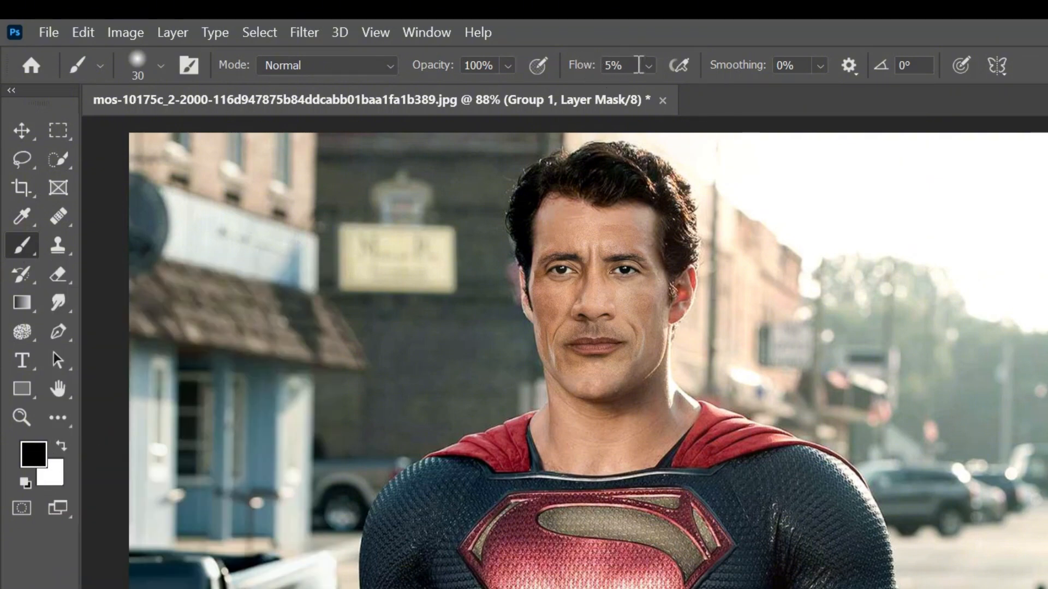
pyautogui.click(161, 65)
pyautogui.click(159, 66)
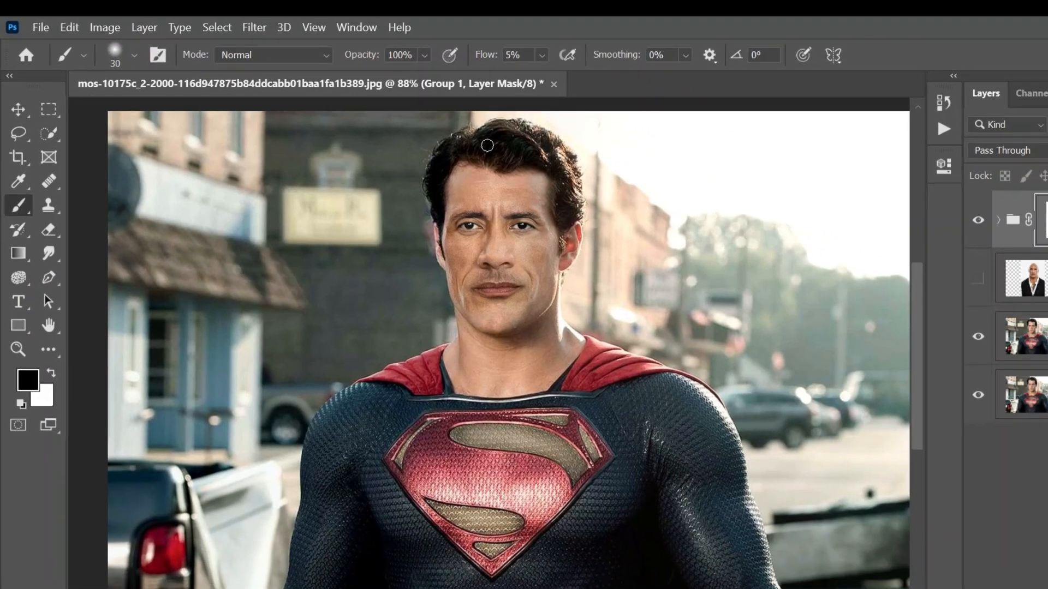
# Step: Paint black on the Group 1 mask along the forehead, temples, cheeks and jaw to blend the face edges, using a brush of about 35–50 px
pyautogui.press('z')
pyautogui.moveTo(610, 265); pyautogui.dragTo(634, 278)
pyautogui.moveTo(470, 206); pyautogui.dragTo(493, 206)
pyautogui.press('b')
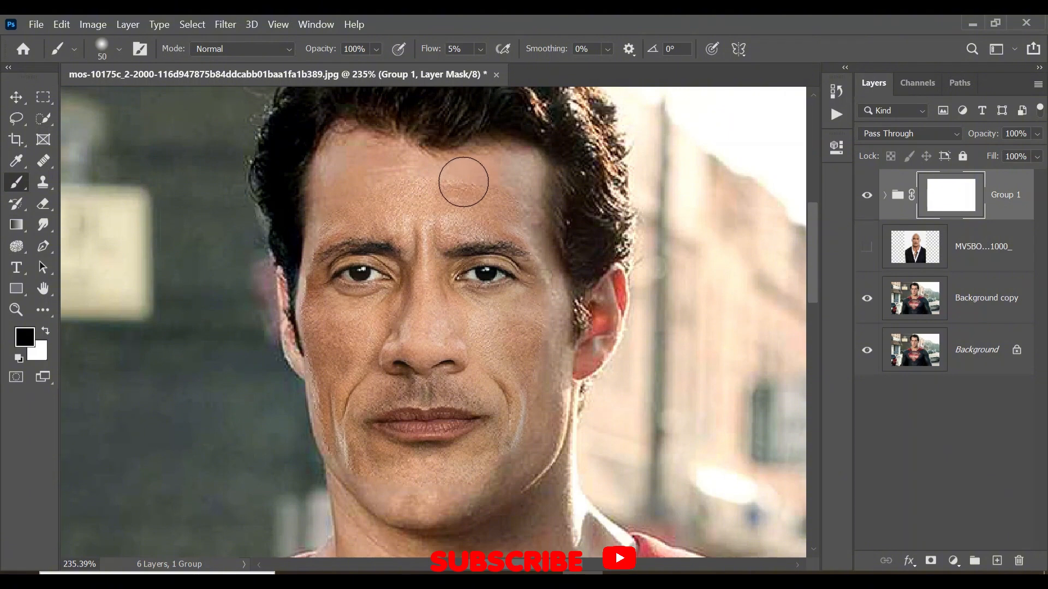
pyautogui.press('[')
pyautogui.press(']')
pyautogui.moveTo(496, 178)
pyautogui.mouseDown()
pyautogui.moveTo(417, 189)
pyautogui.moveTo(541, 186)
pyautogui.moveTo(524, 204)
pyautogui.moveTo(504, 183)
pyautogui.moveTo(521, 188)
pyautogui.moveTo(385, 181)
pyautogui.moveTo(322, 206)
pyautogui.moveTo(391, 199)
pyautogui.moveTo(303, 215)
pyautogui.moveTo(322, 238)
pyautogui.mouseUp()
pyautogui.moveTo(291, 292)
pyautogui.mouseDown()
pyautogui.moveTo(300, 303)
pyautogui.moveTo(306, 262)
pyautogui.moveTo(299, 318)
pyautogui.moveTo(327, 396)
pyautogui.moveTo(311, 368)
pyautogui.moveTo(304, 411)
pyautogui.moveTo(344, 486)
pyautogui.moveTo(316, 398)
pyautogui.moveTo(514, 468)
pyautogui.moveTo(363, 468)
pyautogui.moveTo(524, 417)
pyautogui.moveTo(552, 306)
pyautogui.moveTo(489, 206)
pyautogui.moveTo(327, 348)
pyautogui.moveTo(303, 295)
pyautogui.moveTo(335, 229)
pyautogui.moveTo(473, 214)
pyautogui.moveTo(521, 283)
pyautogui.mouseUp()
pyautogui.press('[')
pyautogui.press('[')
pyautogui.press('[')
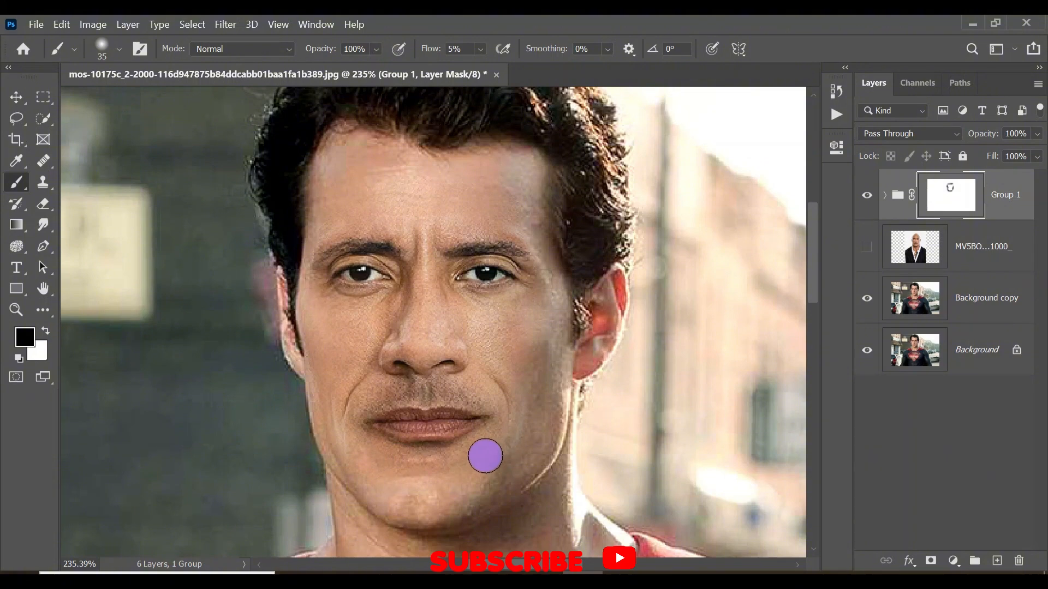
# Step: Check the blended face up close and in full, and stamp all visible layers into a new merged layer above Group 1
pyautogui.hotkey('ctrl', 'space')
pyautogui.moveTo(484, 455); pyautogui.dragTo(472, 405)
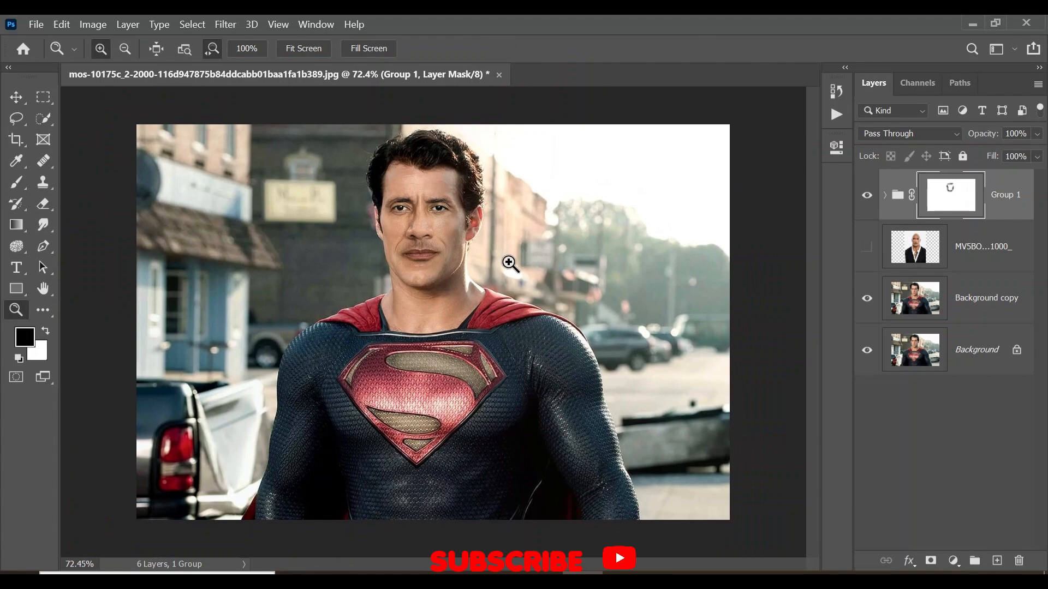
pyautogui.moveTo(441, 174); pyautogui.dragTo(488, 175)
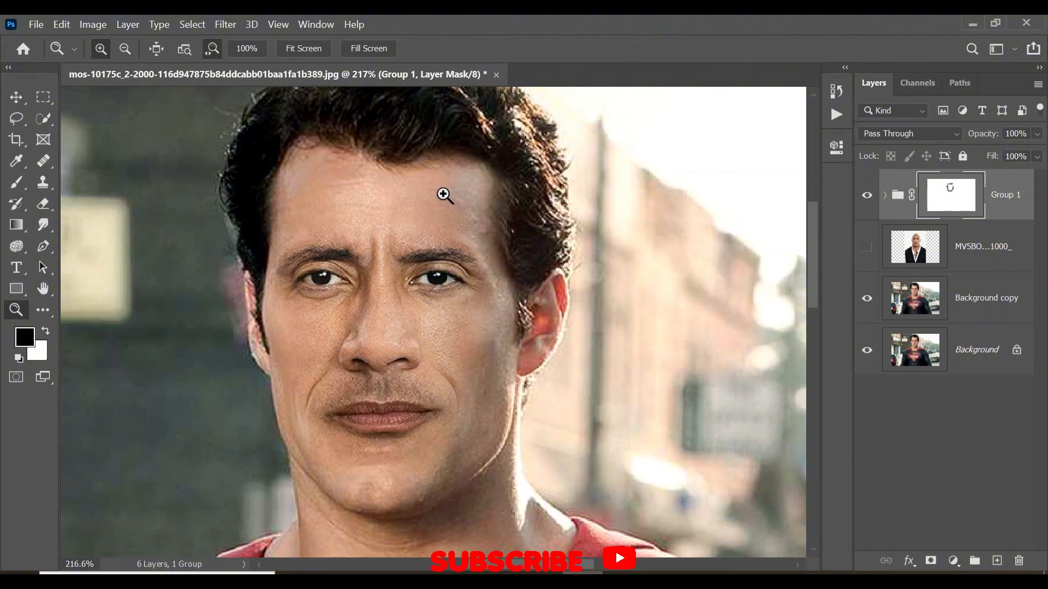
pyautogui.moveTo(425, 349); pyautogui.dragTo(381, 351)
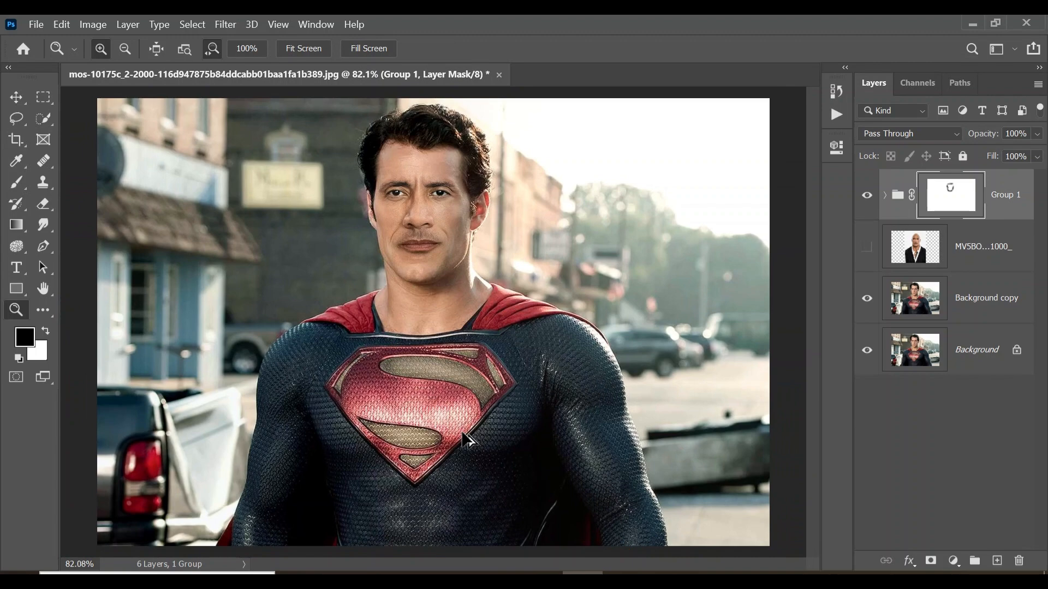
pyautogui.hotkey('ctrl', 'shift', 'alt', 'e')
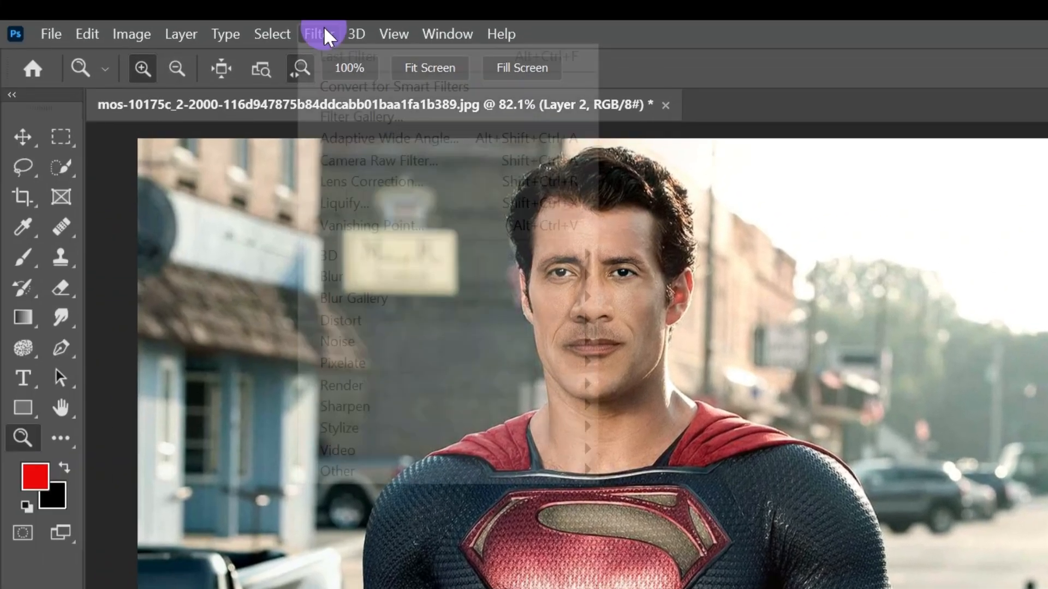
# Step: Apply the Camera Raw Filter to the merged layer with Grain set to 30, and check the grain on the face
pyautogui.click(322, 33)
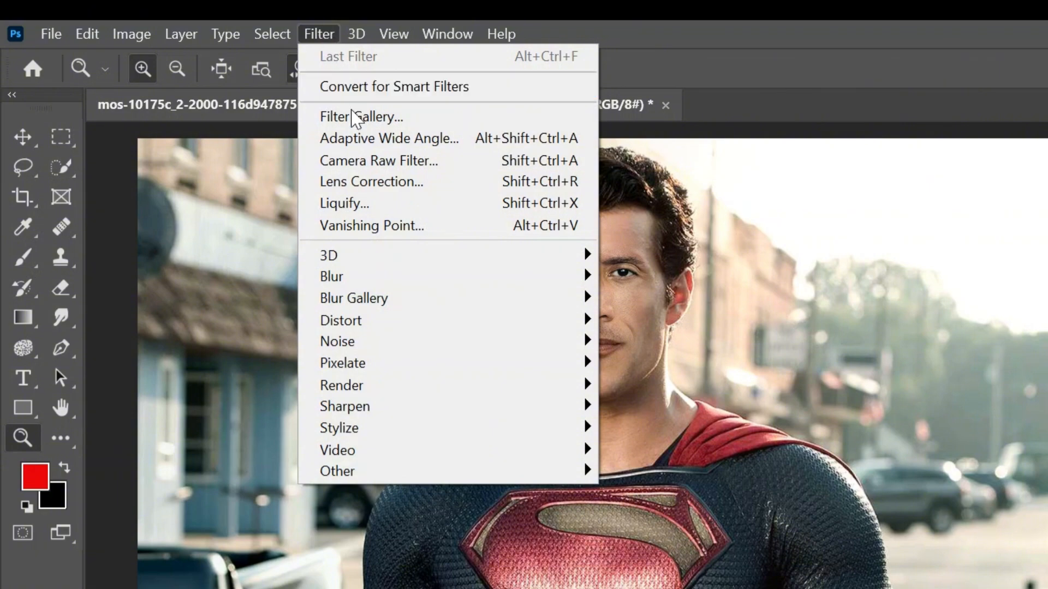
pyautogui.click(364, 166)
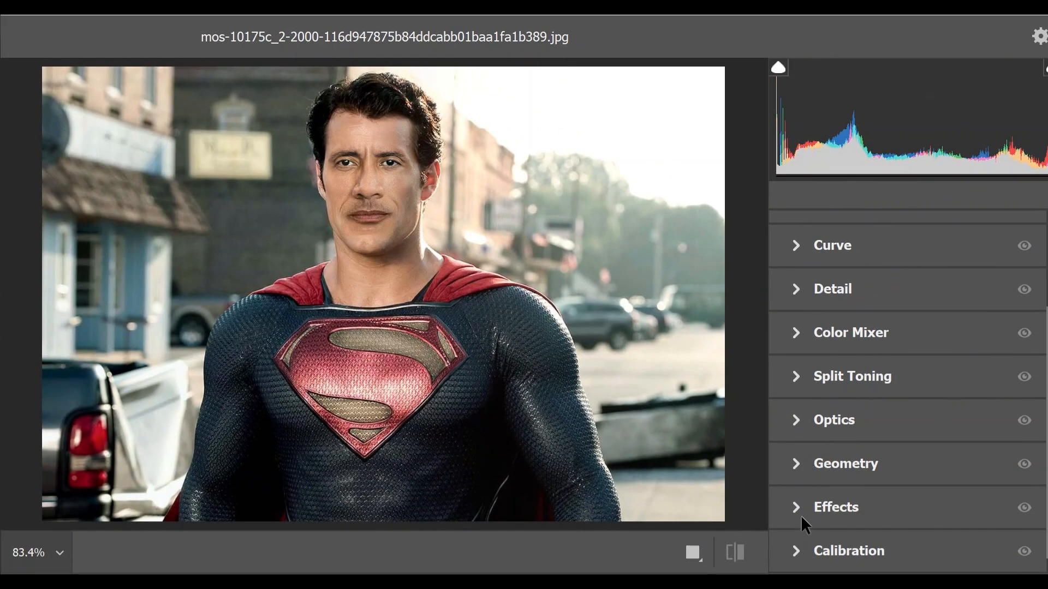
pyautogui.click(799, 508)
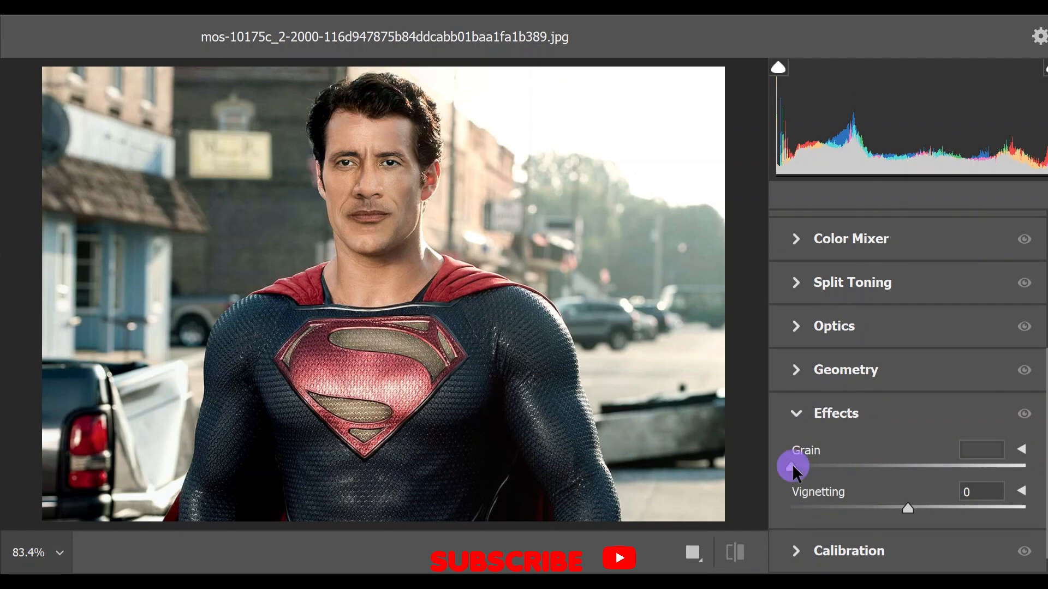
pyautogui.moveTo(792, 464); pyautogui.dragTo(863, 462)
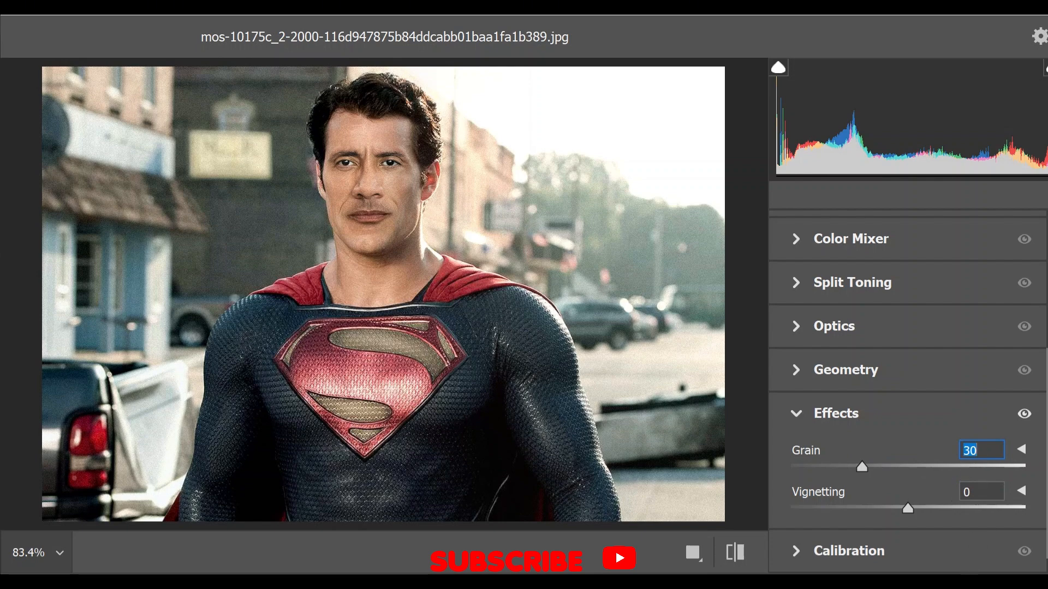
pyautogui.click(956, 581)
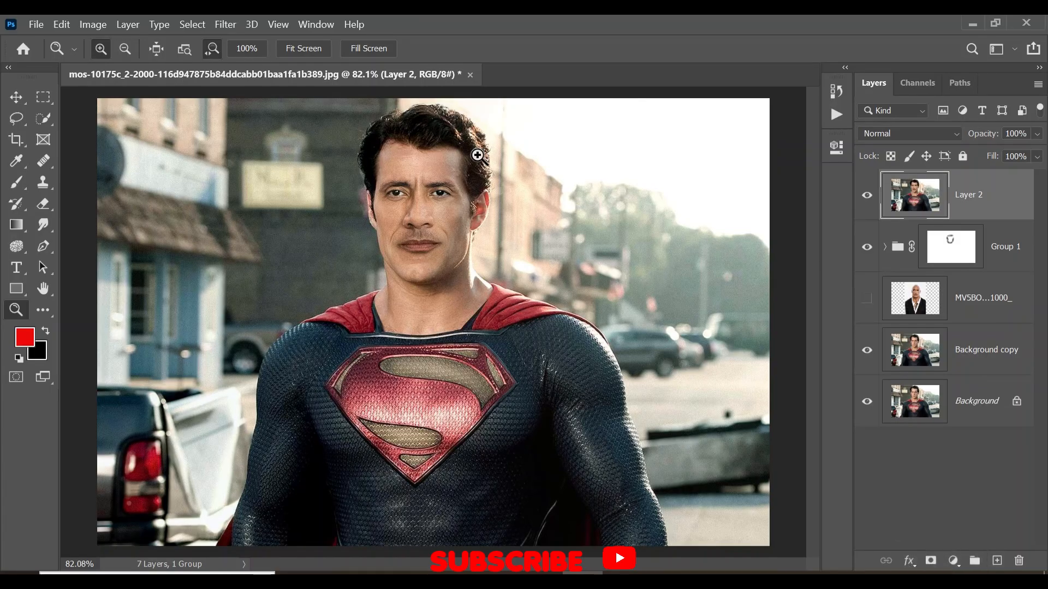
pyautogui.moveTo(461, 181); pyautogui.dragTo(520, 174)
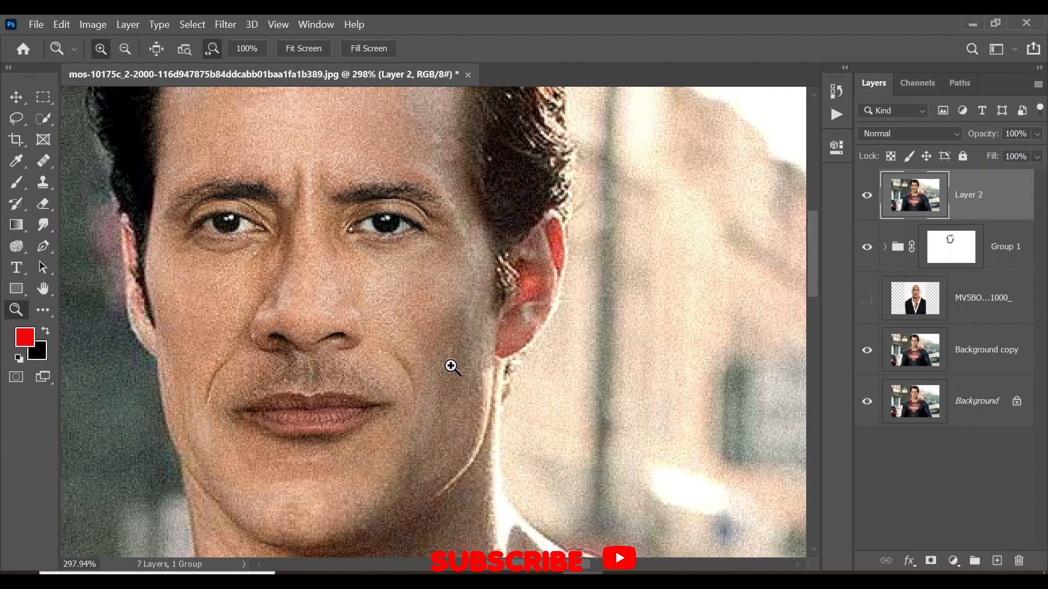
pyautogui.moveTo(451, 366)
pyautogui.mouseDown()
pyautogui.moveTo(502, 362)
pyautogui.moveTo(441, 369)
pyautogui.mouseUp()
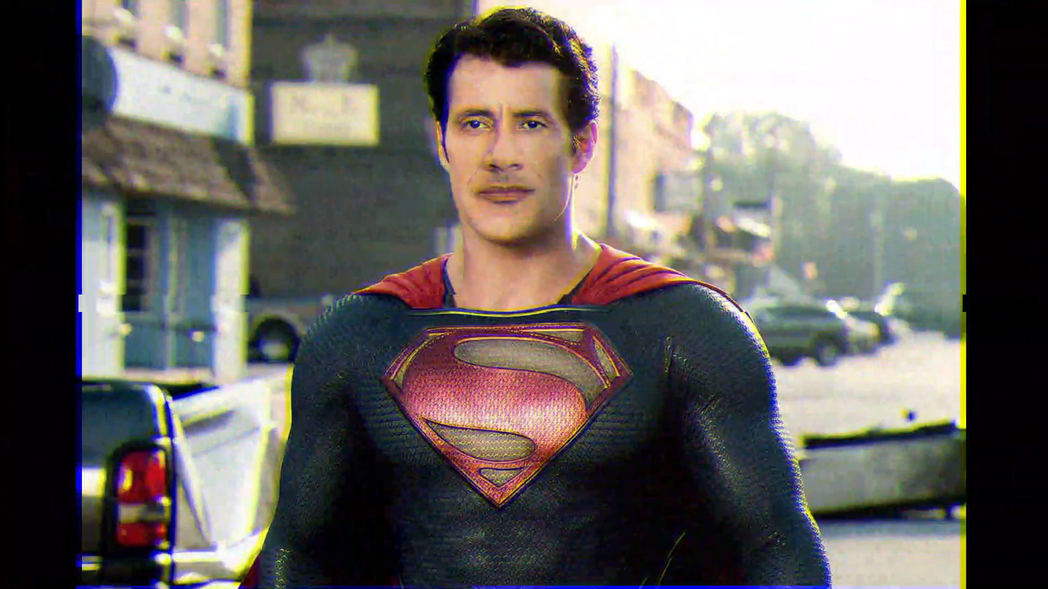